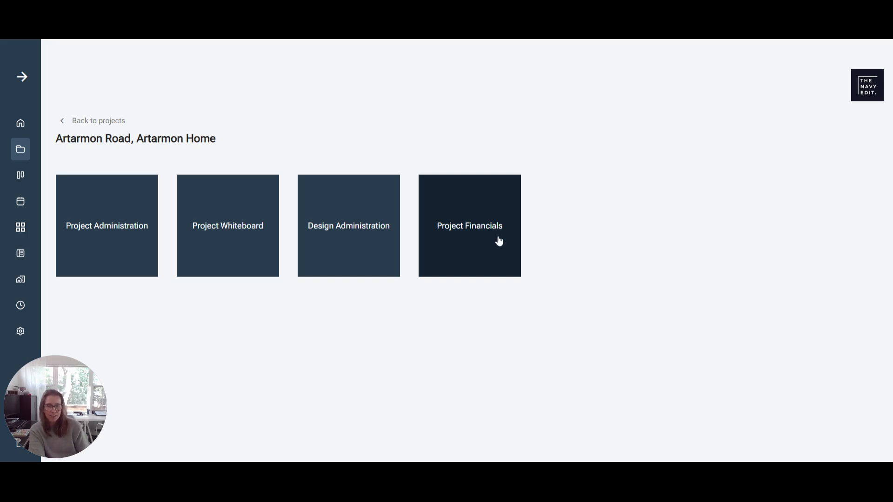
Open the project's financials and start a new supplier invoice.
left_click(499, 241)
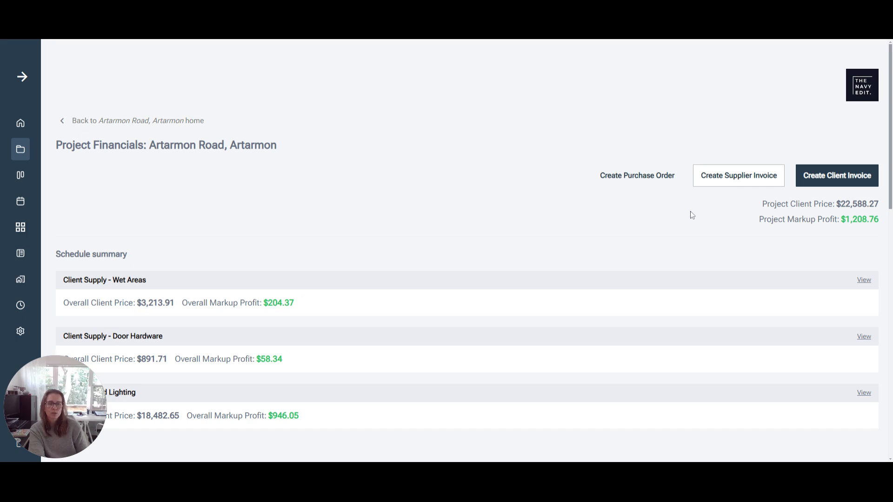
left_click(738, 181)
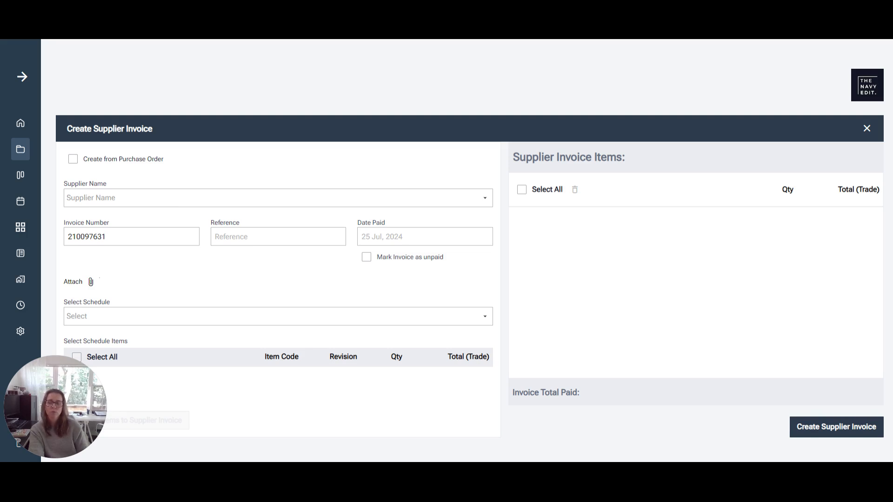
Create the invoice from purchase order PO-18 with supplier ABI Interiors.
left_click(74, 161)
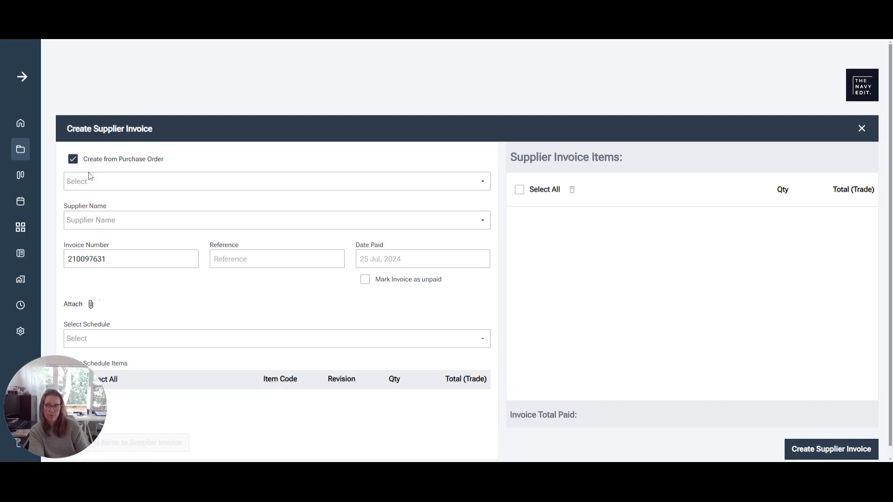
left_click(197, 185)
left_click(183, 205)
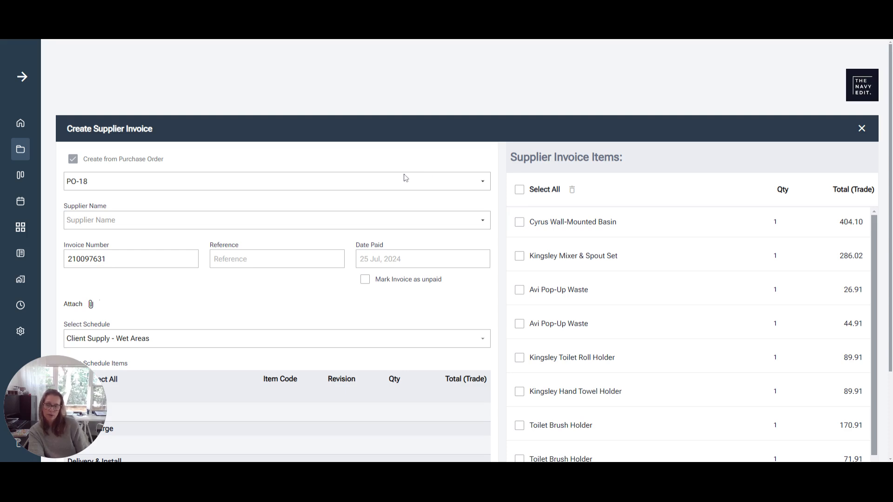
left_click(146, 221)
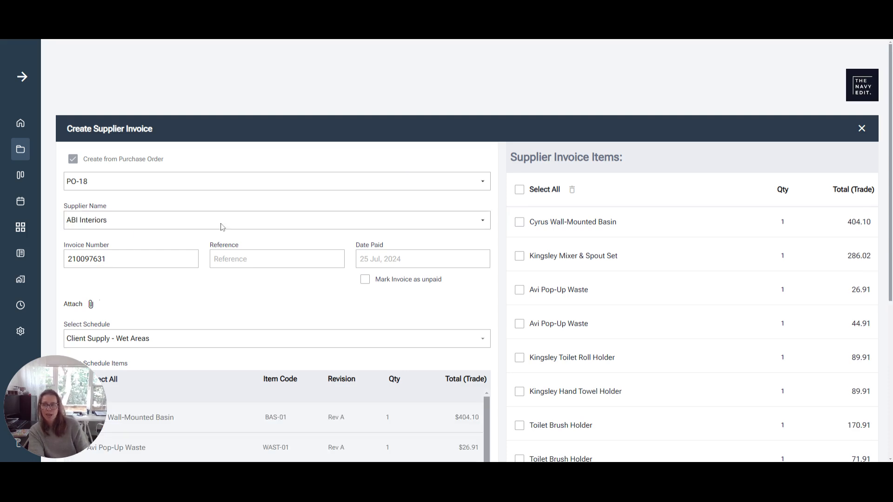
Review the schedule items and invoice items loaded from the purchase order.
scroll(233, 260, "down", 3)
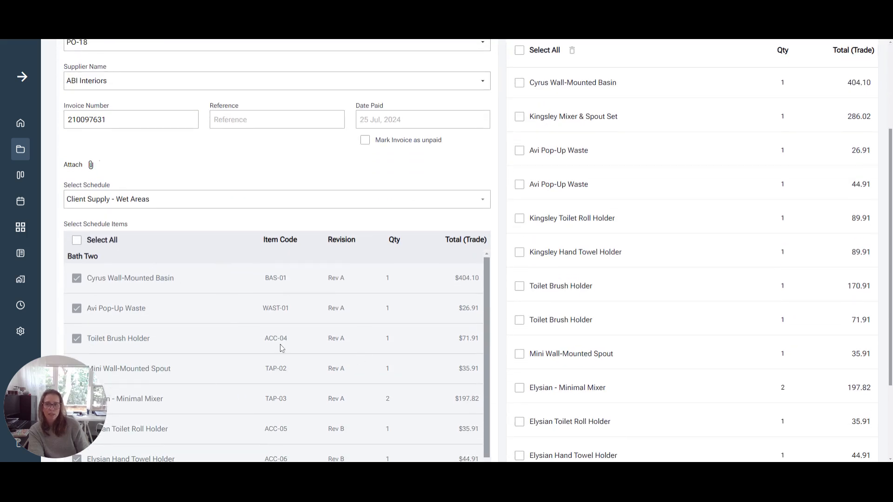
scroll(282, 348, "down", 4)
scroll(638, 351, "down", 3)
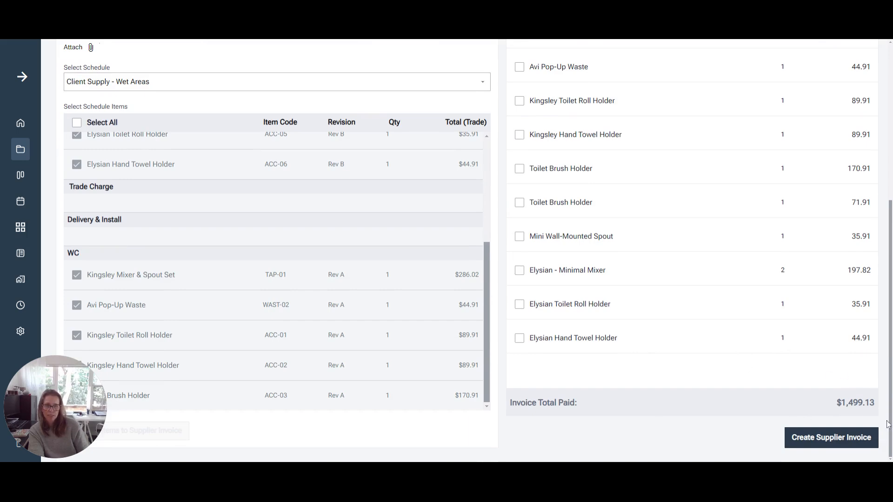
scroll(757, 388, "up", 5)
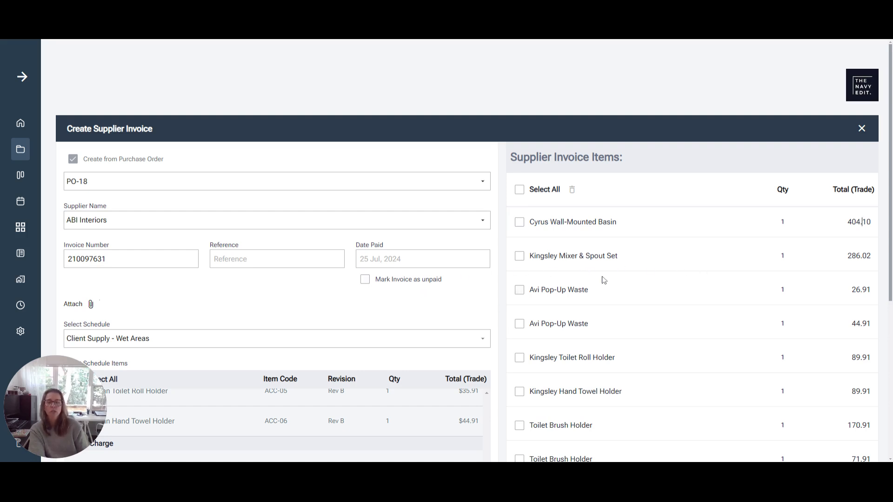
scroll(772, 246, "down", 5)
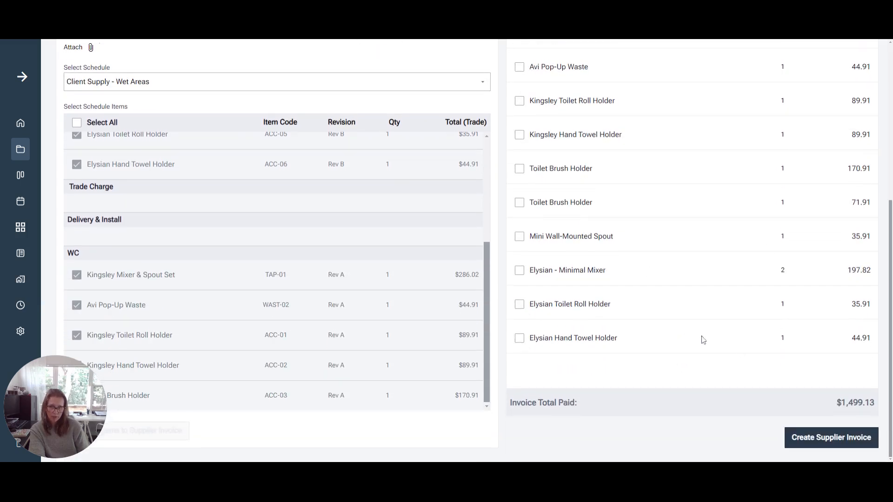
scroll(768, 349, "up", 3)
scroll(769, 348, "up", 1)
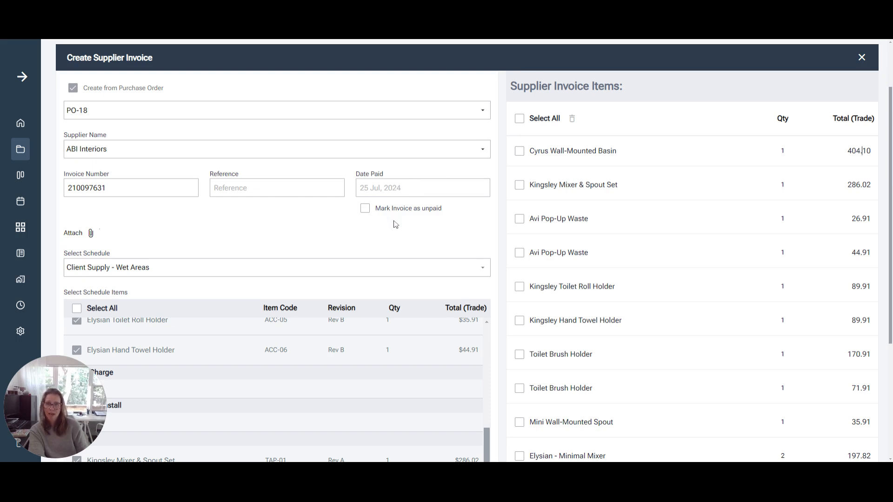
left_click(365, 213)
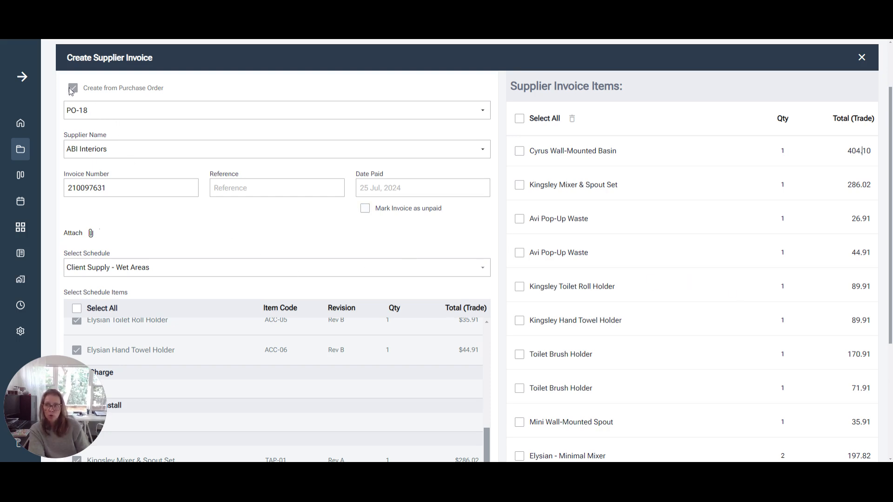
left_click(102, 111)
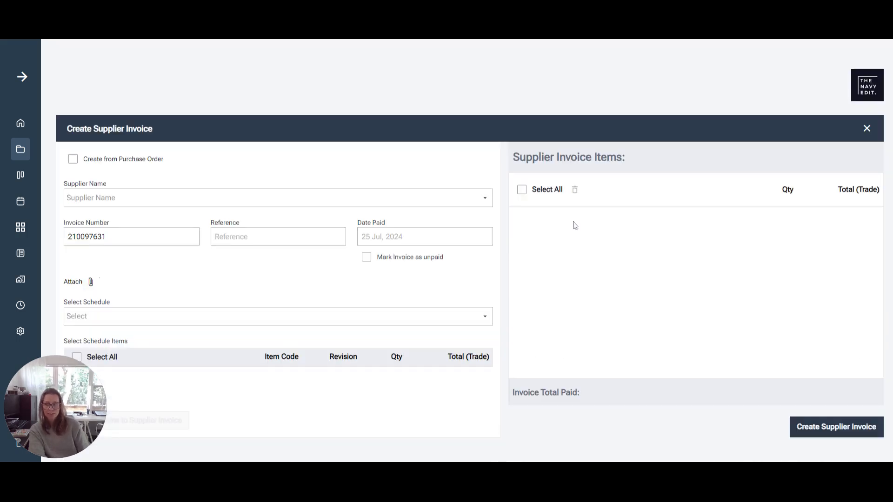
Select Heatherly Bedheads as the supplier.
left_click(426, 205)
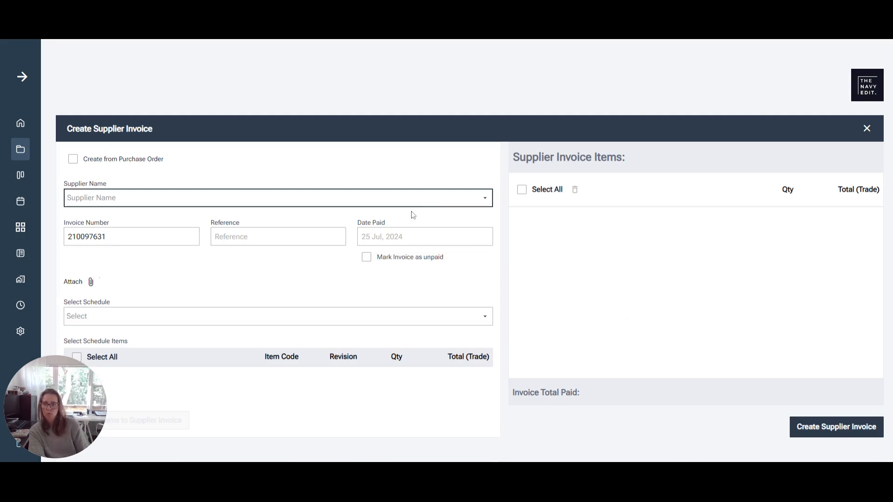
left_click(205, 232)
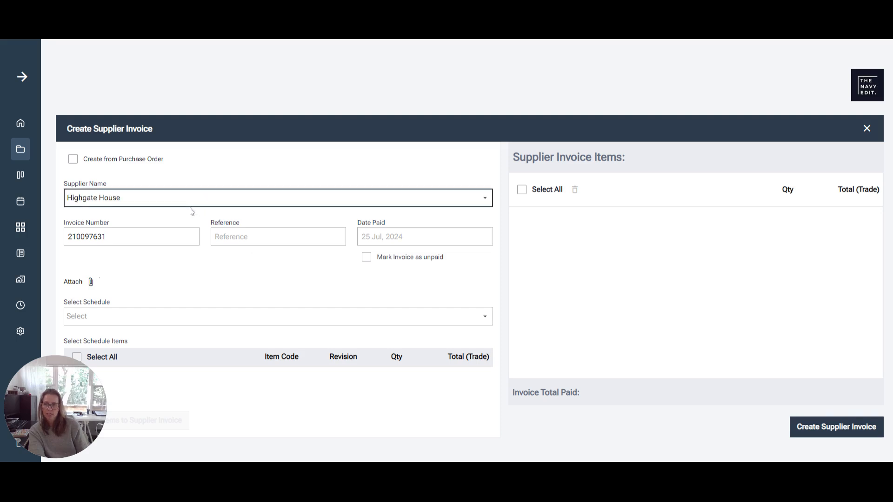
left_click(132, 296)
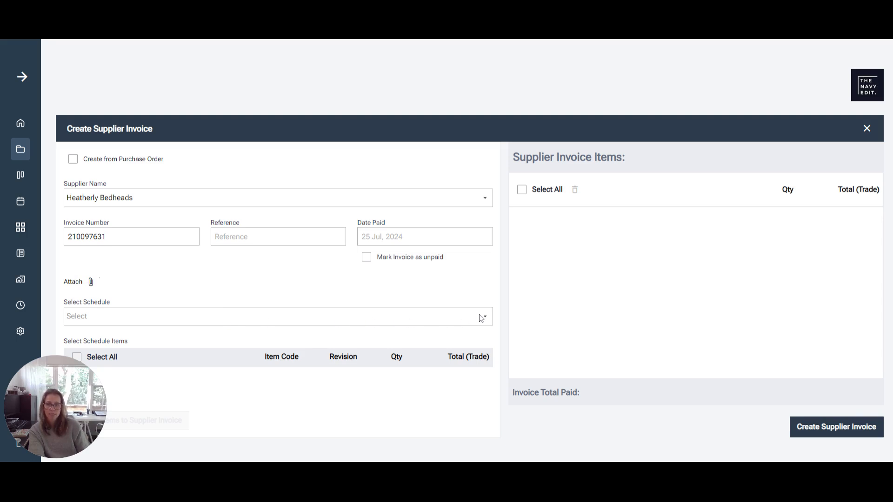
Choose the Furniture and Lighting schedule and add the Custom Oslo BedHead and Bed Base - Balance item to the invoice.
left_click(484, 317)
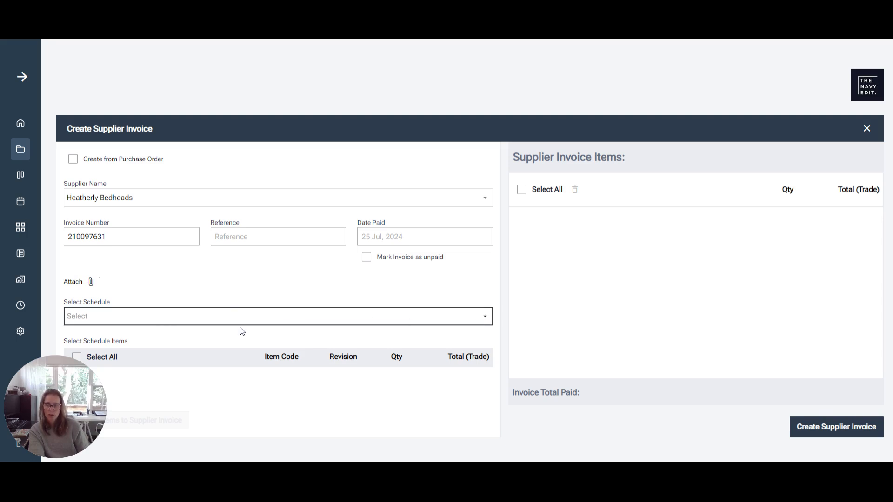
left_click(197, 352)
scroll(361, 271, "down", 4)
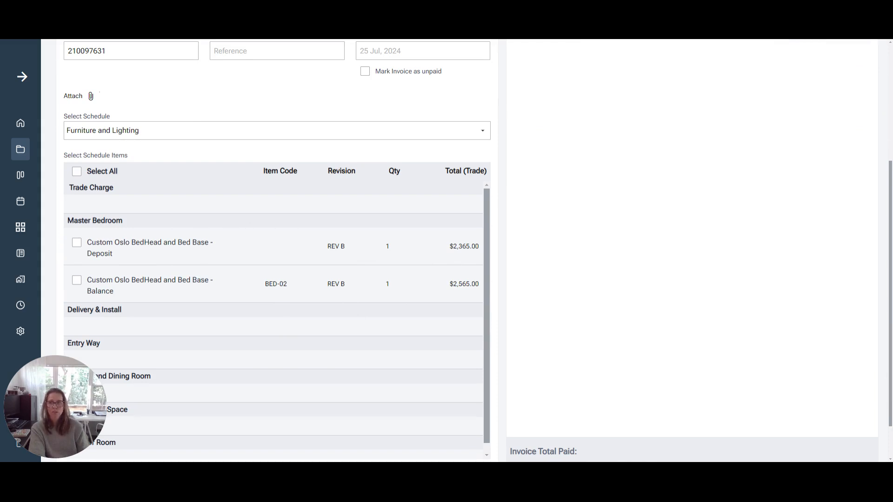
left_click(76, 281)
scroll(228, 279, "down", 1)
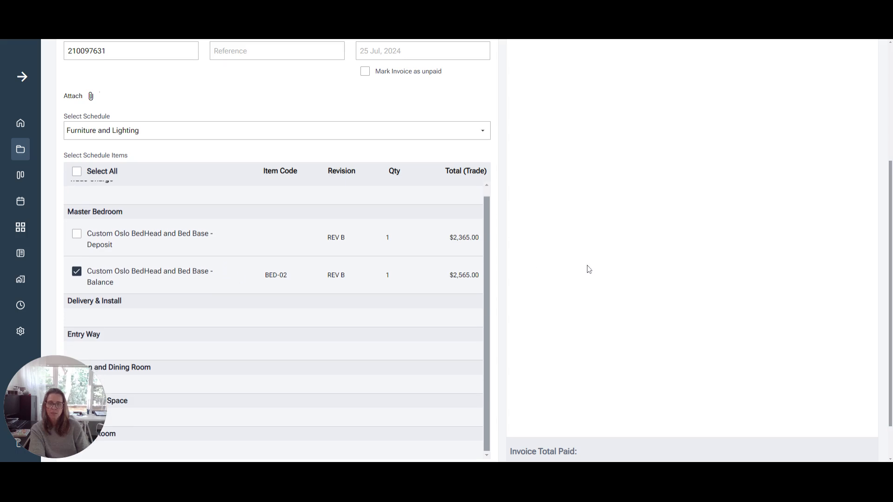
scroll(590, 269, "down", 1)
left_click(152, 430)
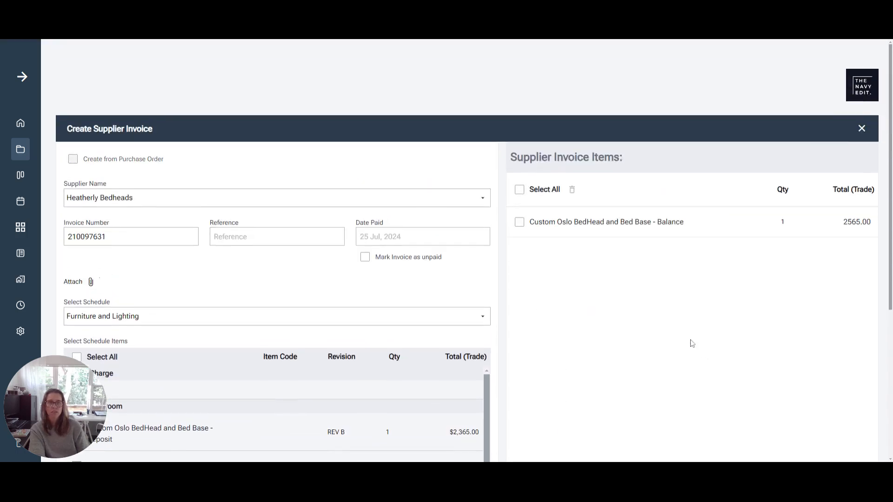
Select all items in the supplier invoice item list.
left_click(519, 190)
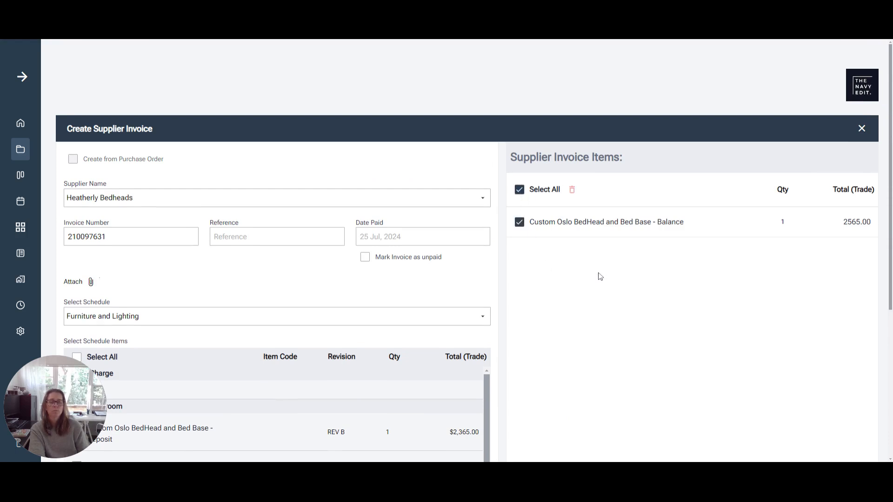
scroll(599, 275, "down", 4)
scroll(600, 276, "down", 1)
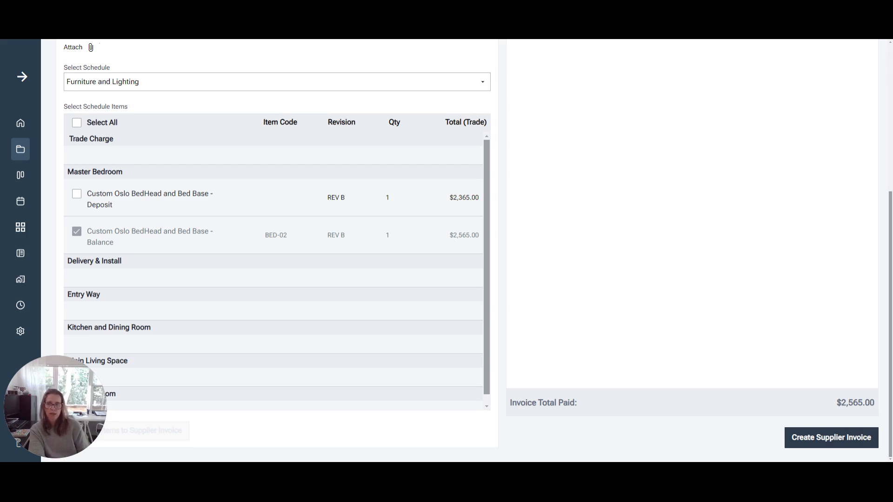
scroll(588, 351, "up", 4)
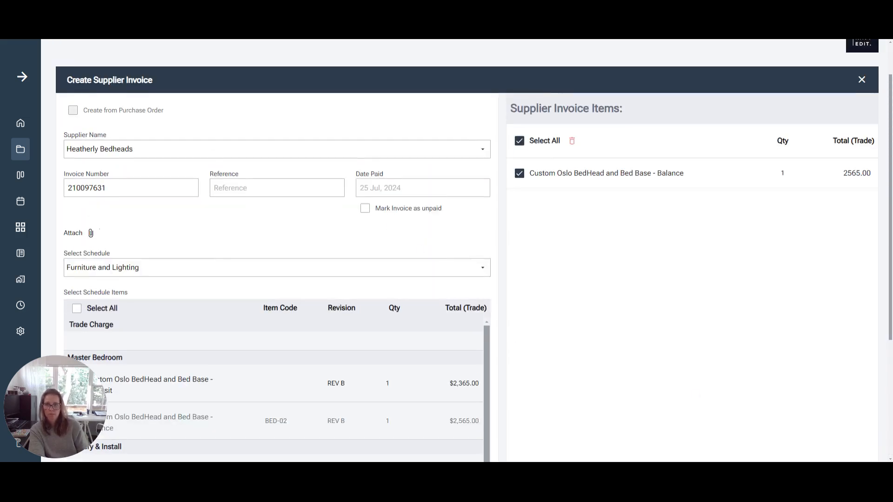
Enter the reference Balance and set the date paid to 23 Jul 2024.
left_click(276, 188)
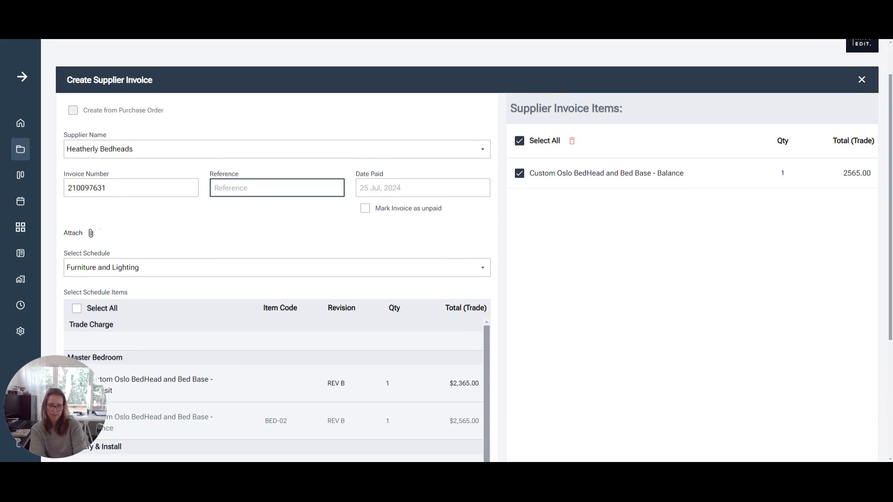
type("Balance")
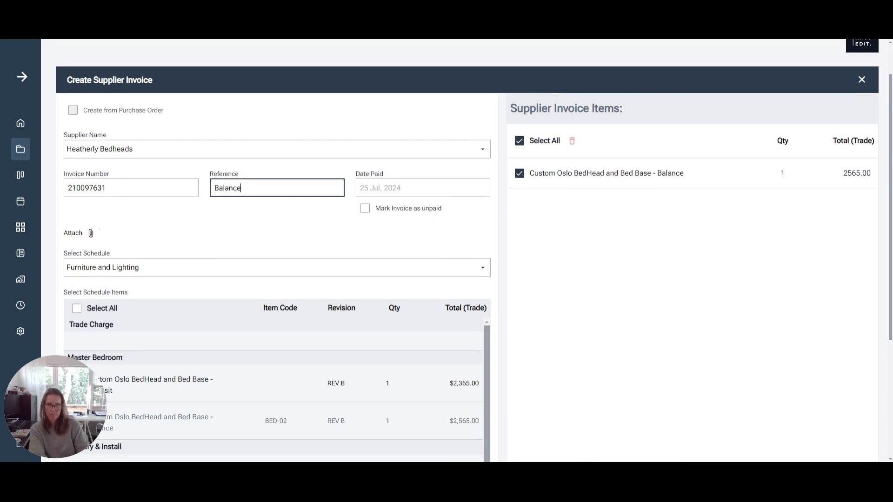
left_click(393, 188)
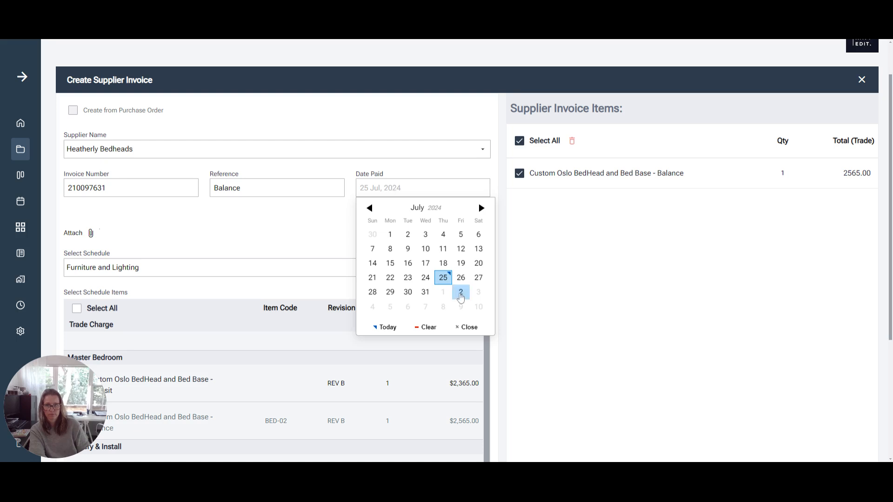
left_click(443, 285)
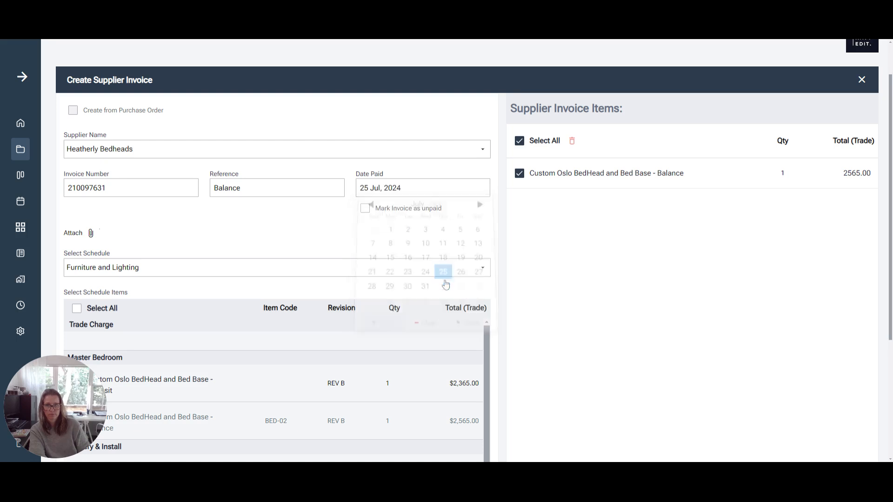
left_click(379, 194)
left_click(407, 284)
Create the supplier invoice.
scroll(657, 205, "down", 4)
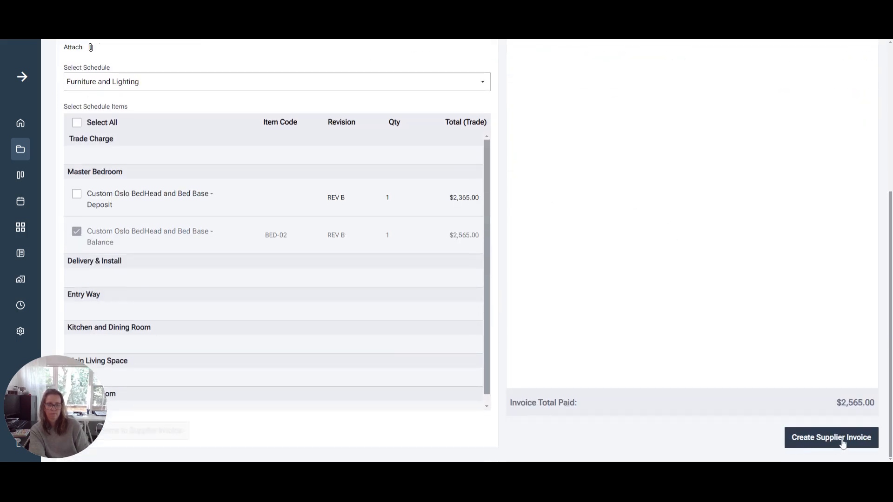
left_click(843, 439)
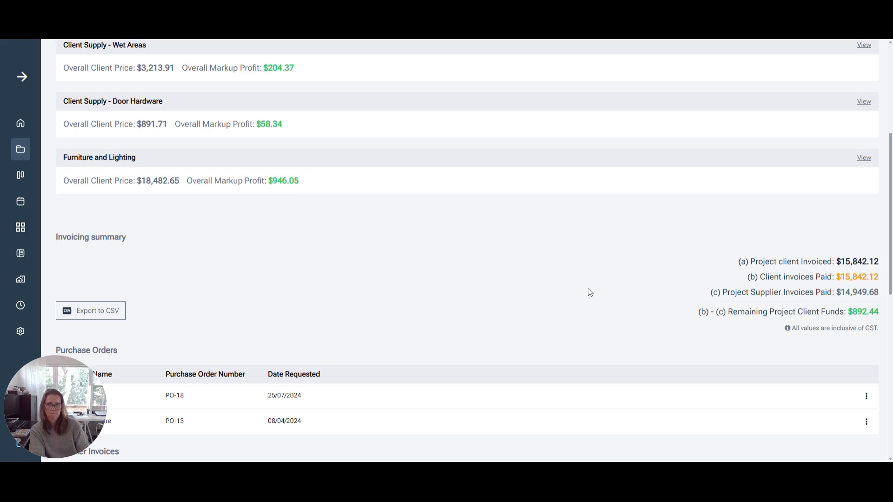
Review the supplier invoices list and invoicing summary for the new invoice.
scroll(590, 293, "down", 6)
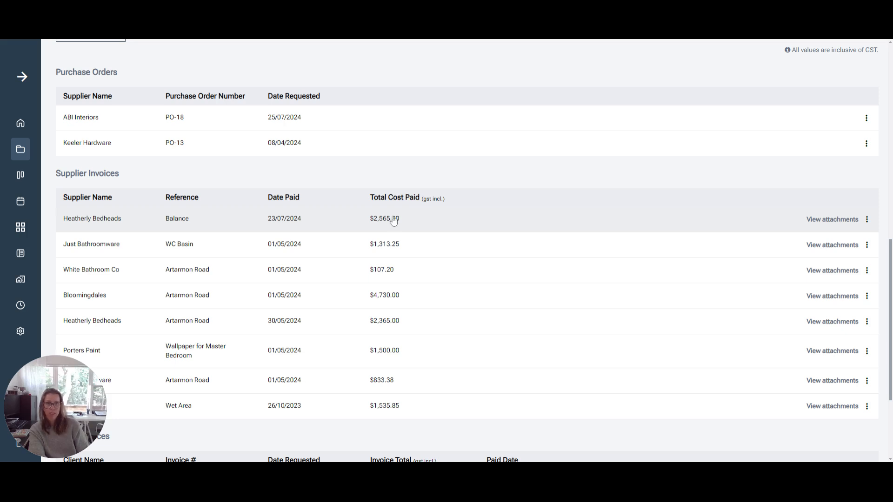
scroll(392, 220, "up", 2)
scroll(392, 220, "up", 1)
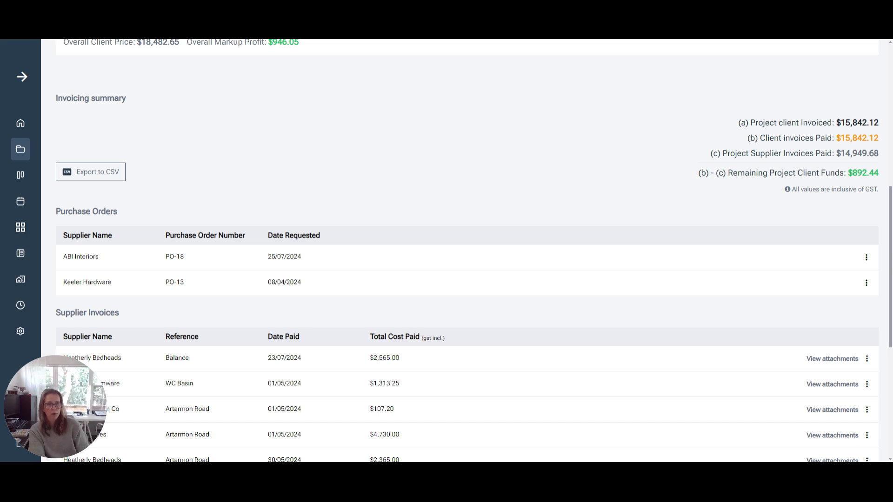
scroll(481, 185, "down", 2)
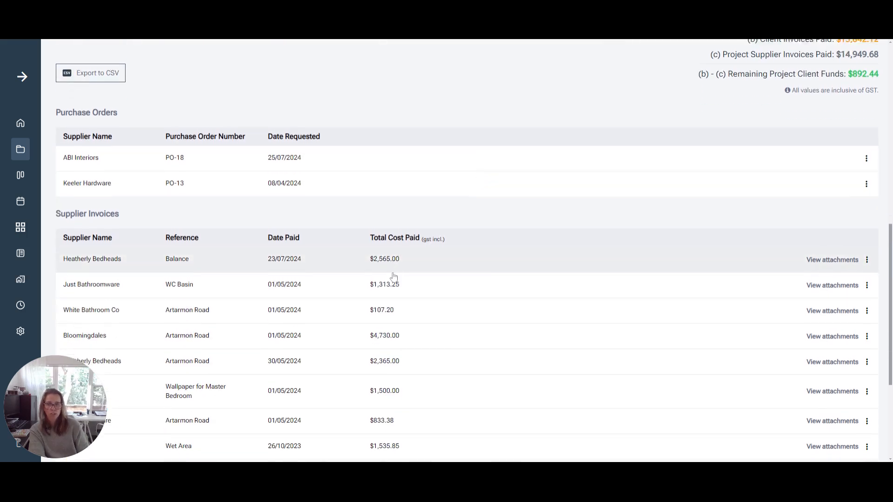
scroll(394, 277, "down", 2)
scroll(392, 285, "up", 4)
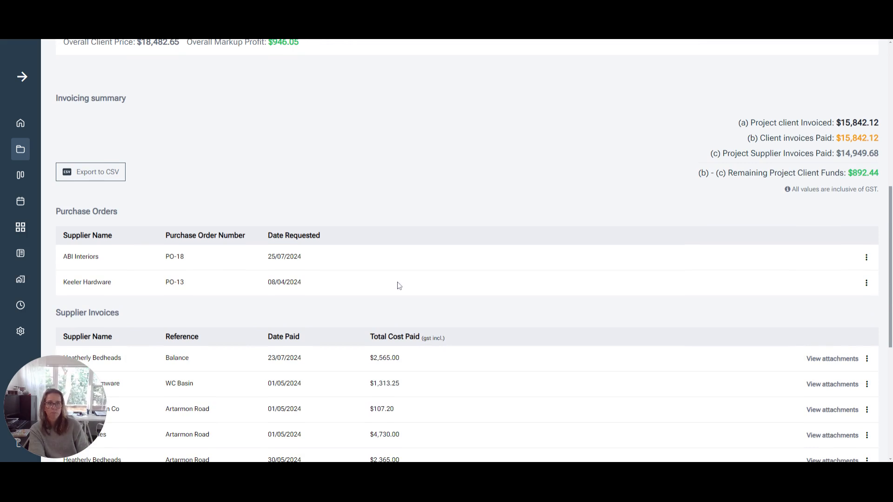